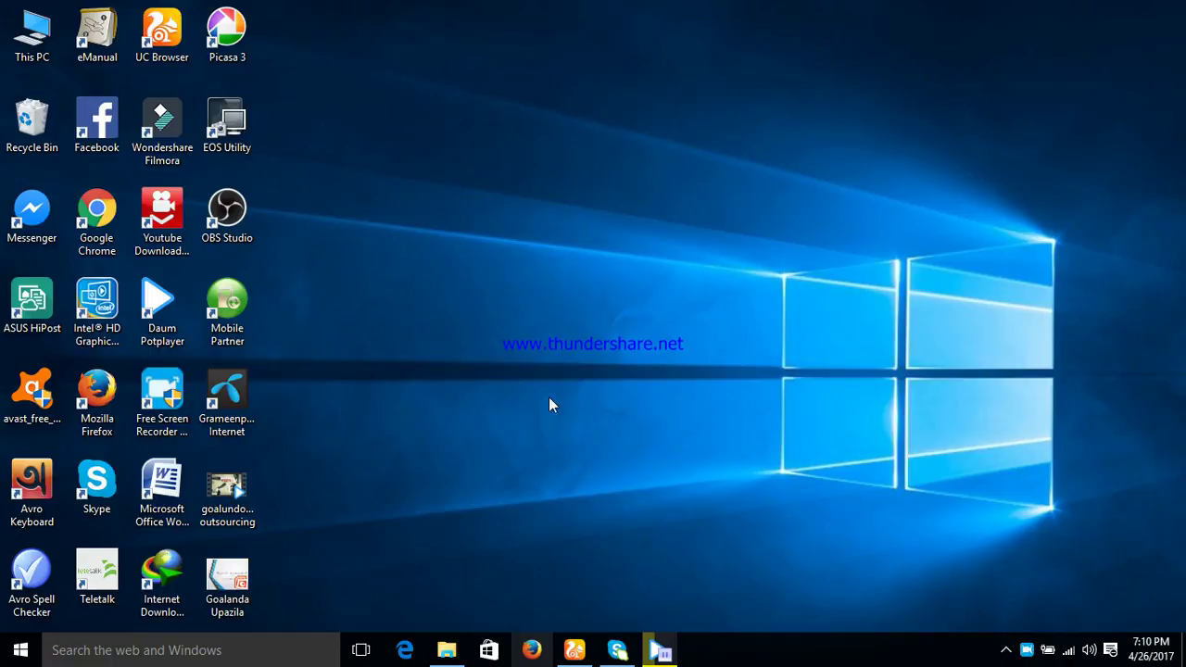
Step: Switch to UC Browser with the YouTube channel page and dismiss the unresponsive-page dialog and the screen recorder window
{"action": "left_click", "coordinate": [569, 644]}
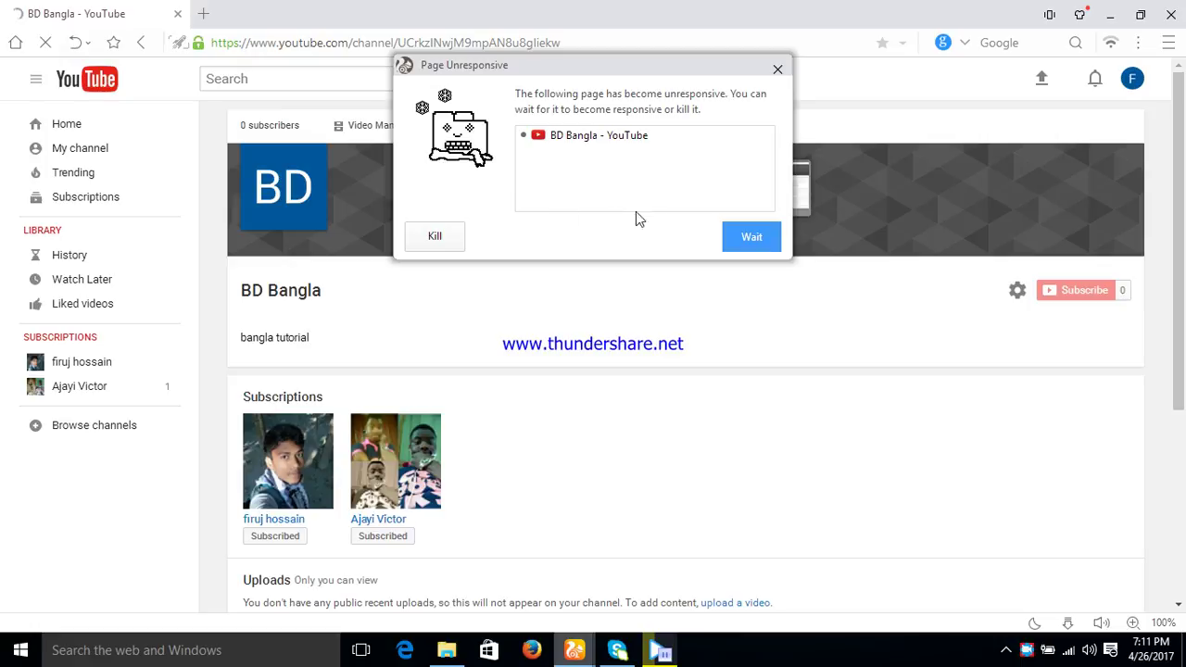
{"action": "left_click", "coordinate": [782, 69]}
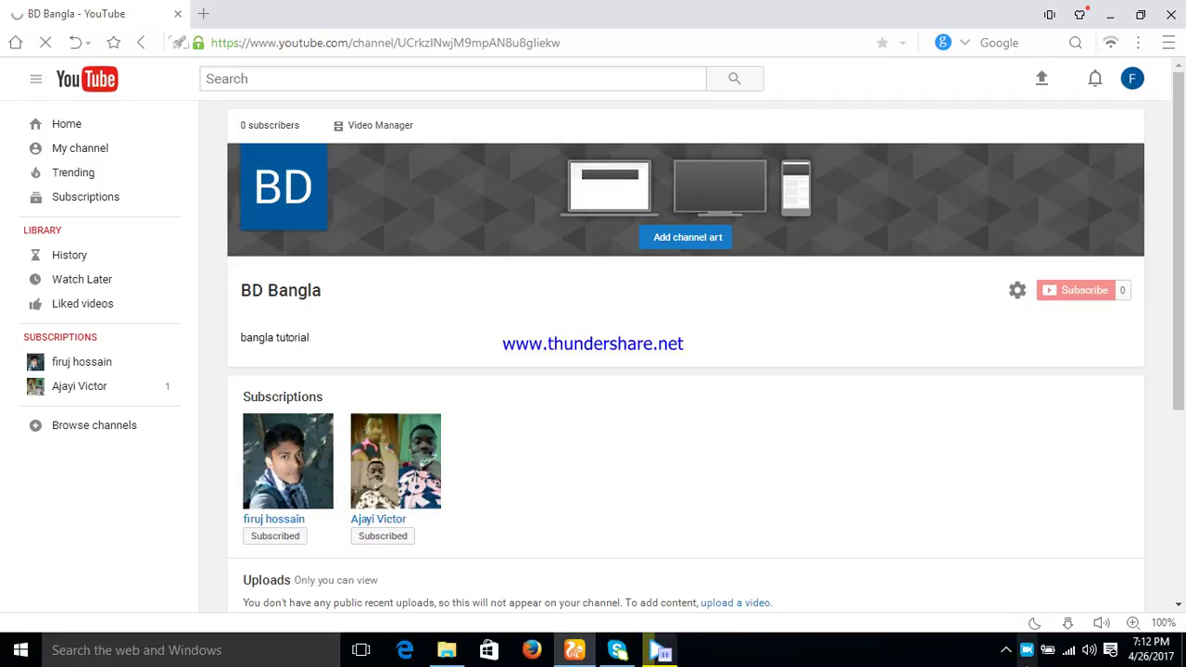
{"action": "left_click", "coordinate": [1026, 654]}
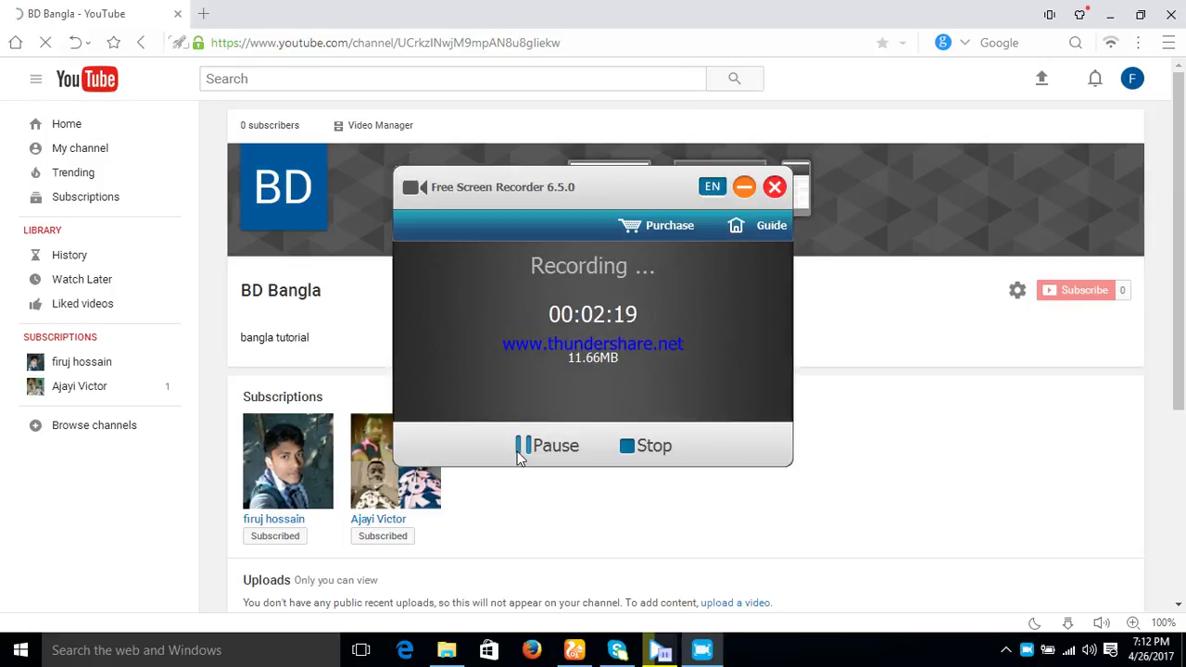
{"action": "left_click", "coordinate": [743, 188]}
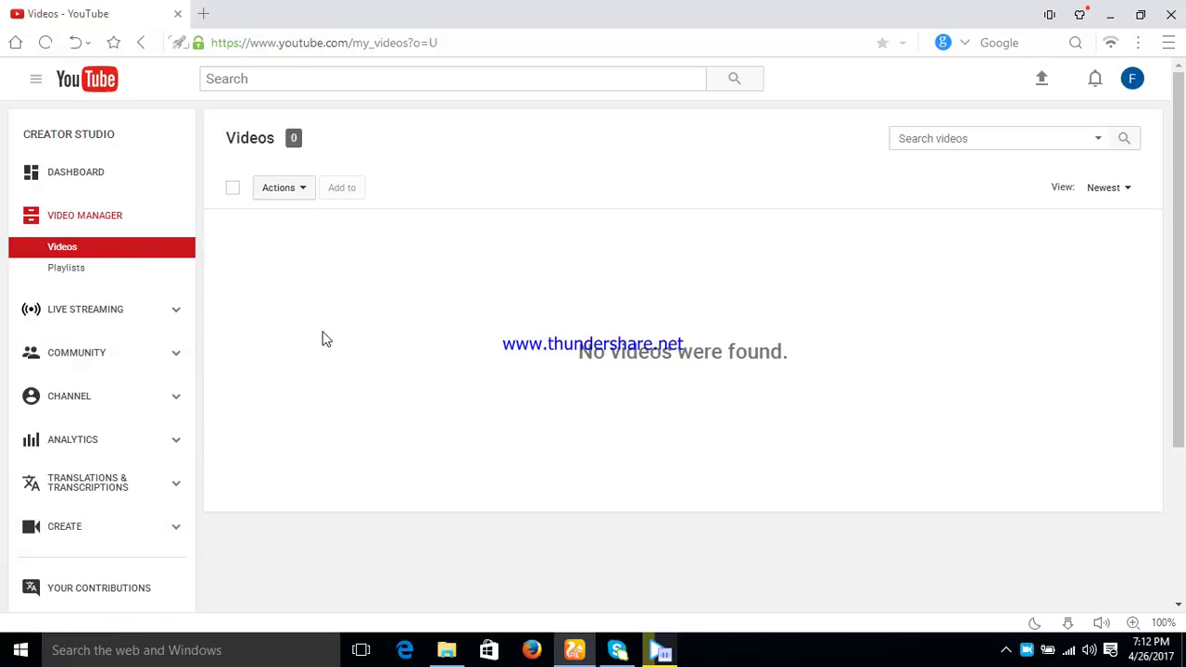
Step: Open the channel's Status and features page and go from there to the Monetization page
{"action": "left_click", "coordinate": [66, 404]}
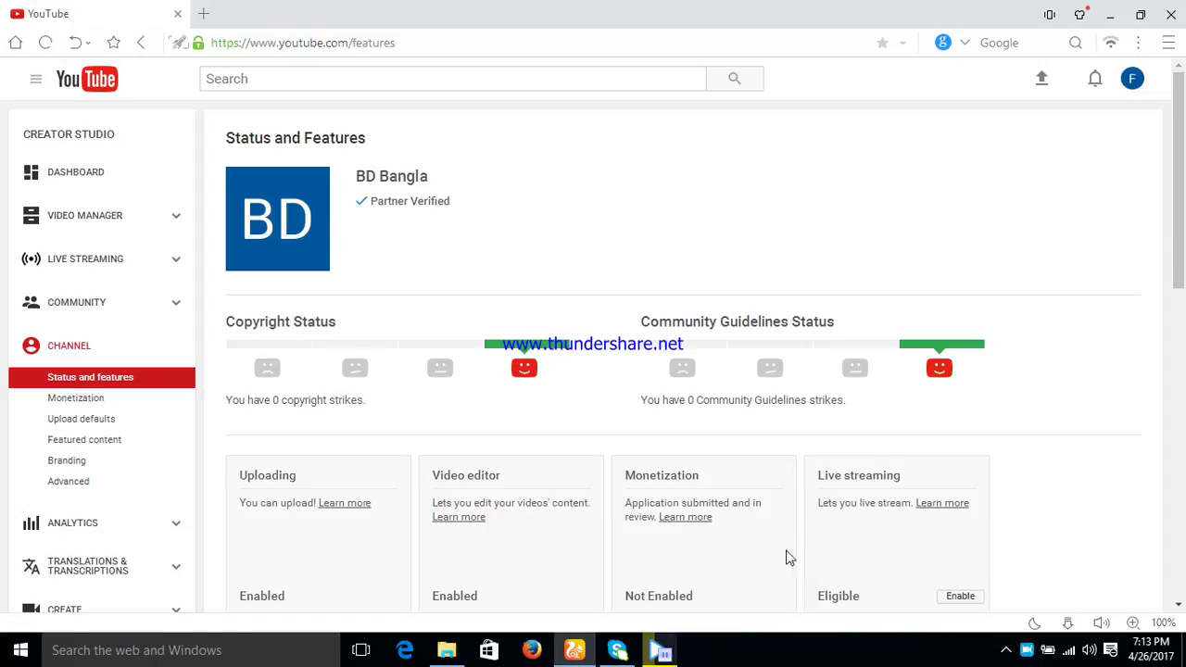
{"action": "scroll", "coordinate": [681, 522], "scroll_direction": "down", "scroll_amount": 1}
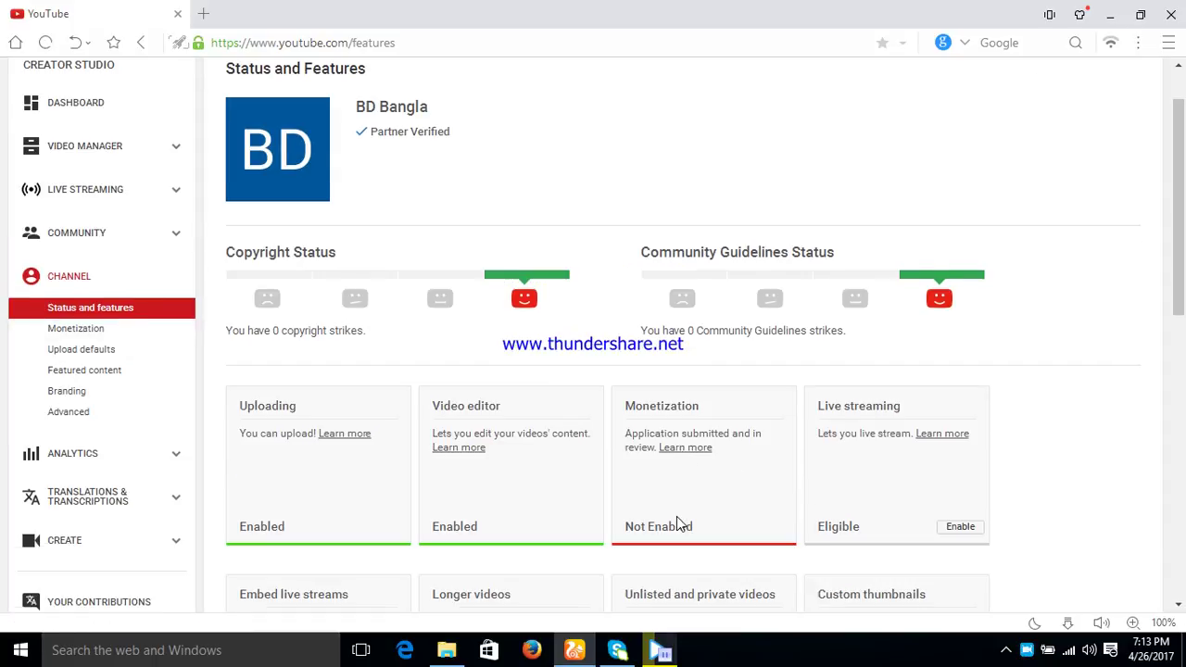
{"action": "left_click", "coordinate": [673, 450]}
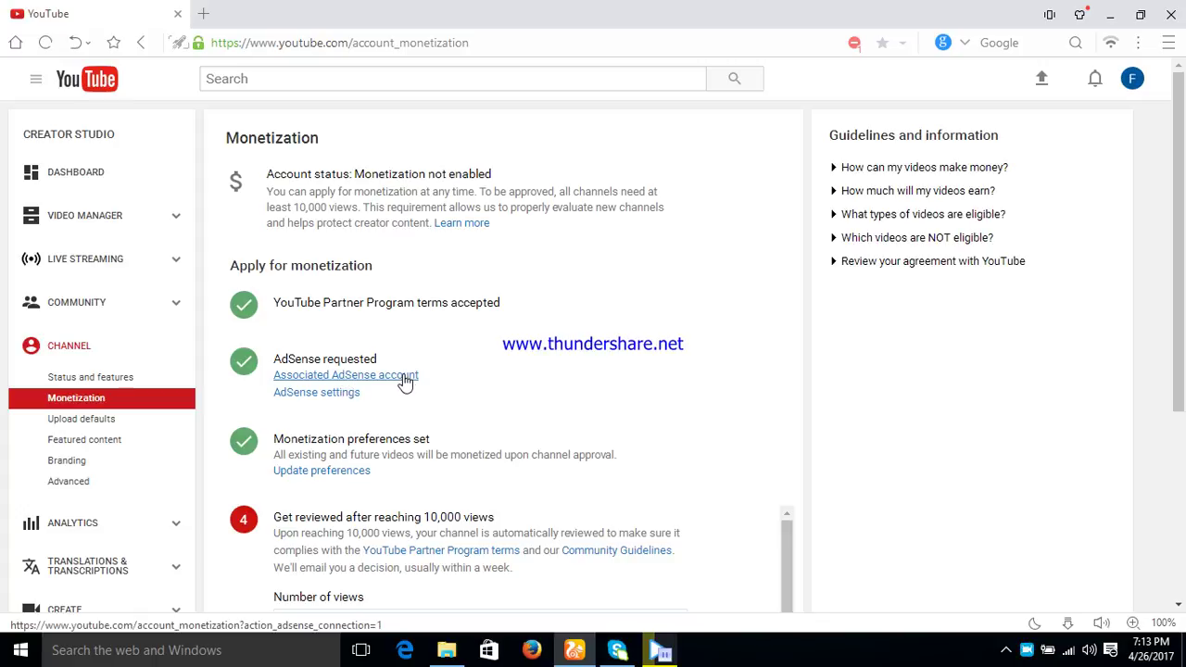
Step: Start changing the channel's associated AdSense account and choose to create or use another account
{"action": "left_click", "coordinate": [404, 380]}
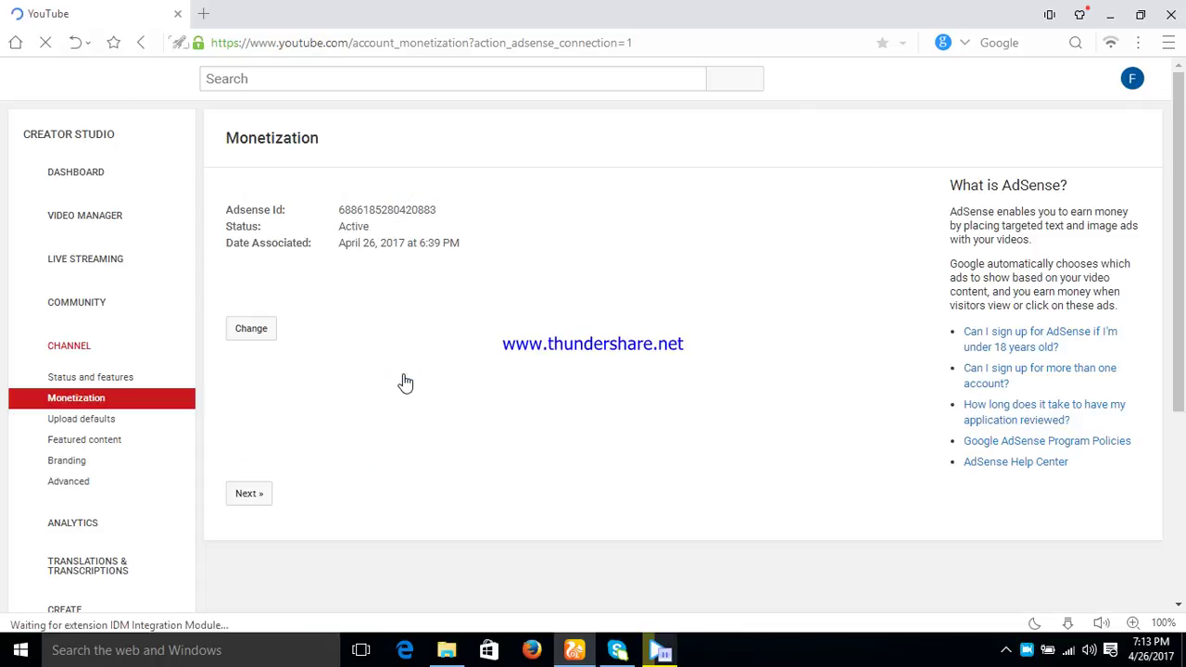
{"action": "left_click", "coordinate": [240, 331]}
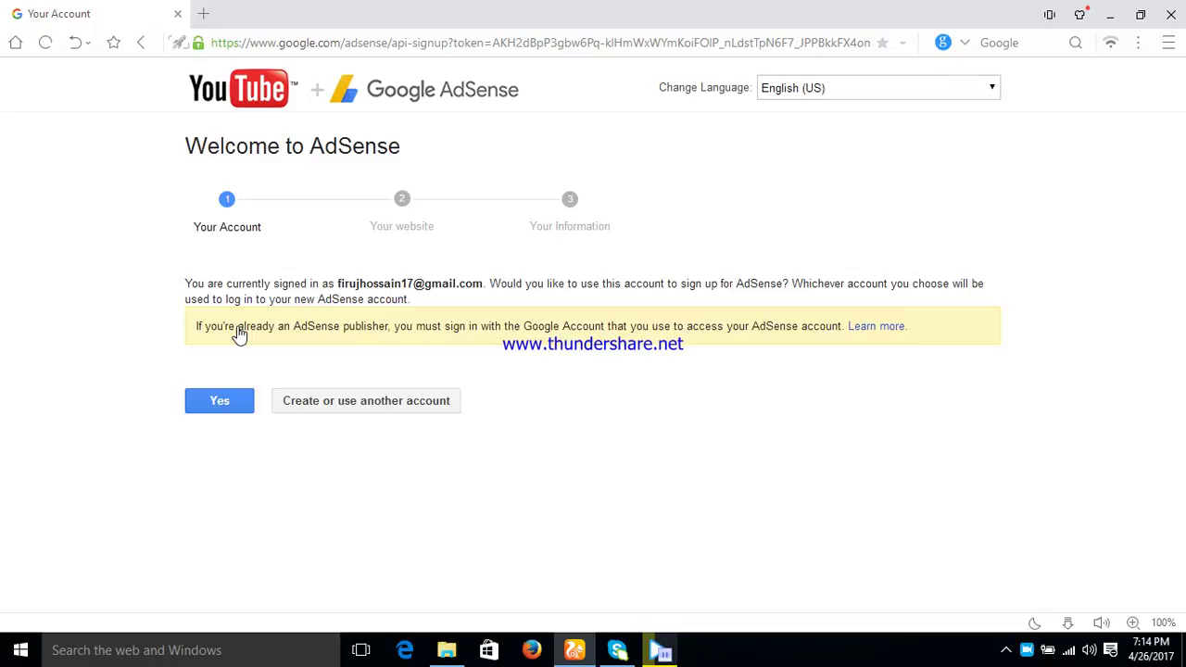
{"action": "left_click", "coordinate": [339, 407]}
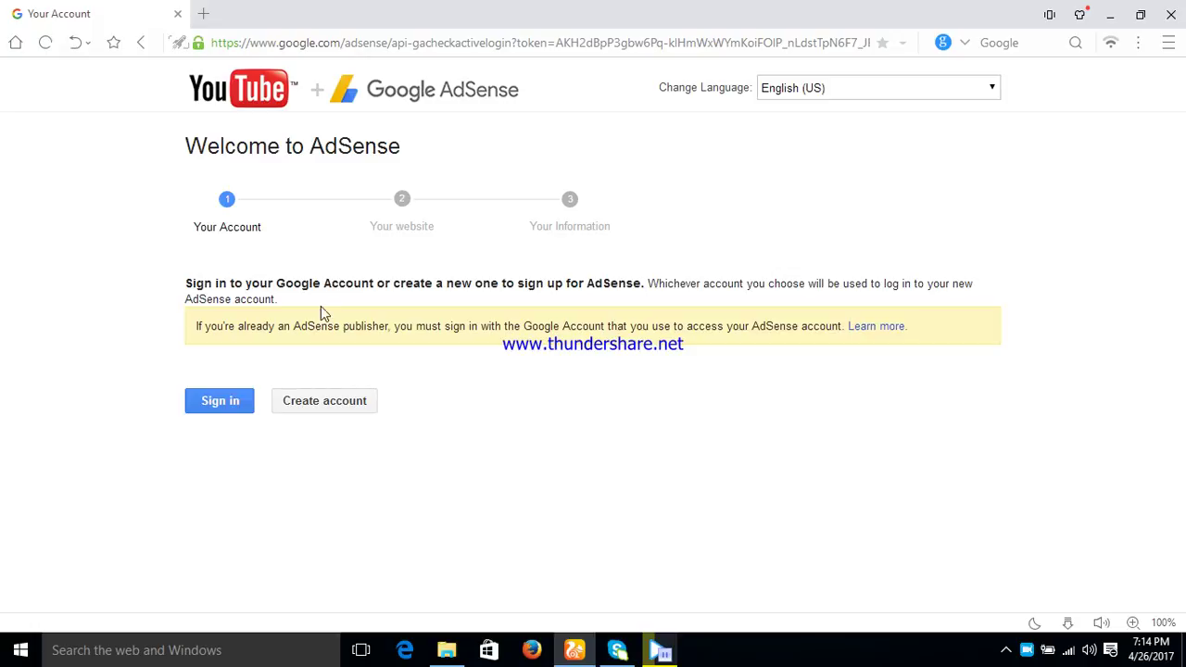
Step: View the Google account sign-up form, but sign in with the existing account by entering the account password
{"action": "left_click", "coordinate": [326, 405]}
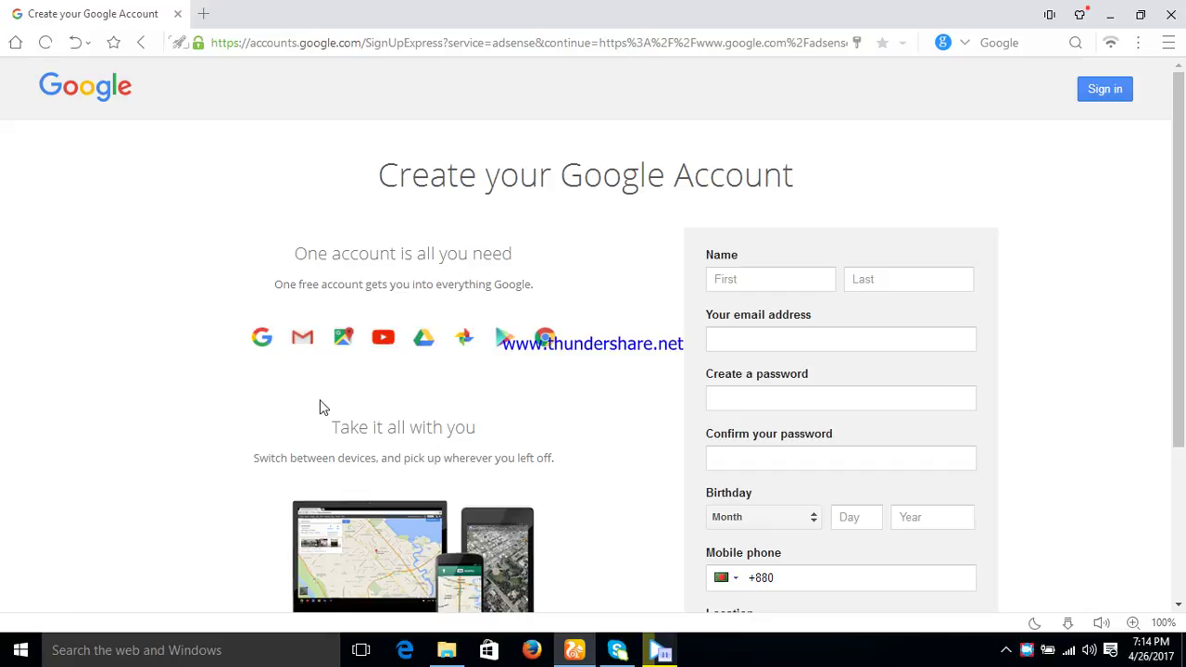
{"action": "left_click", "coordinate": [753, 285]}
{"action": "left_click", "coordinate": [1117, 94]}
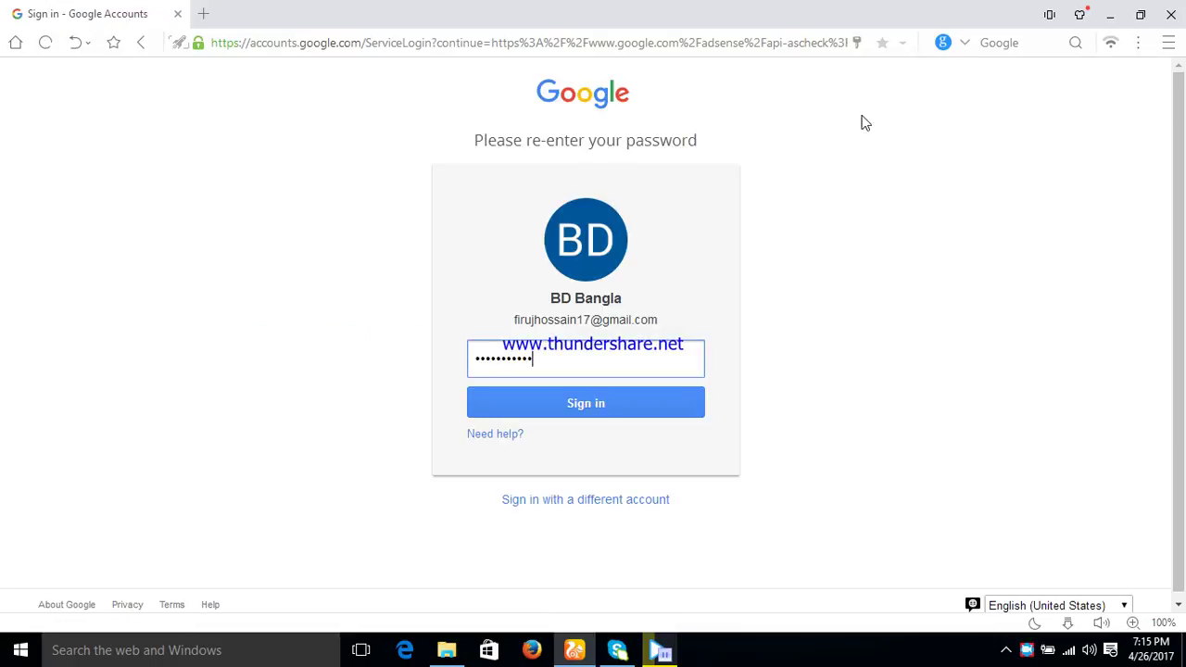
{"action": "left_click", "coordinate": [622, 395]}
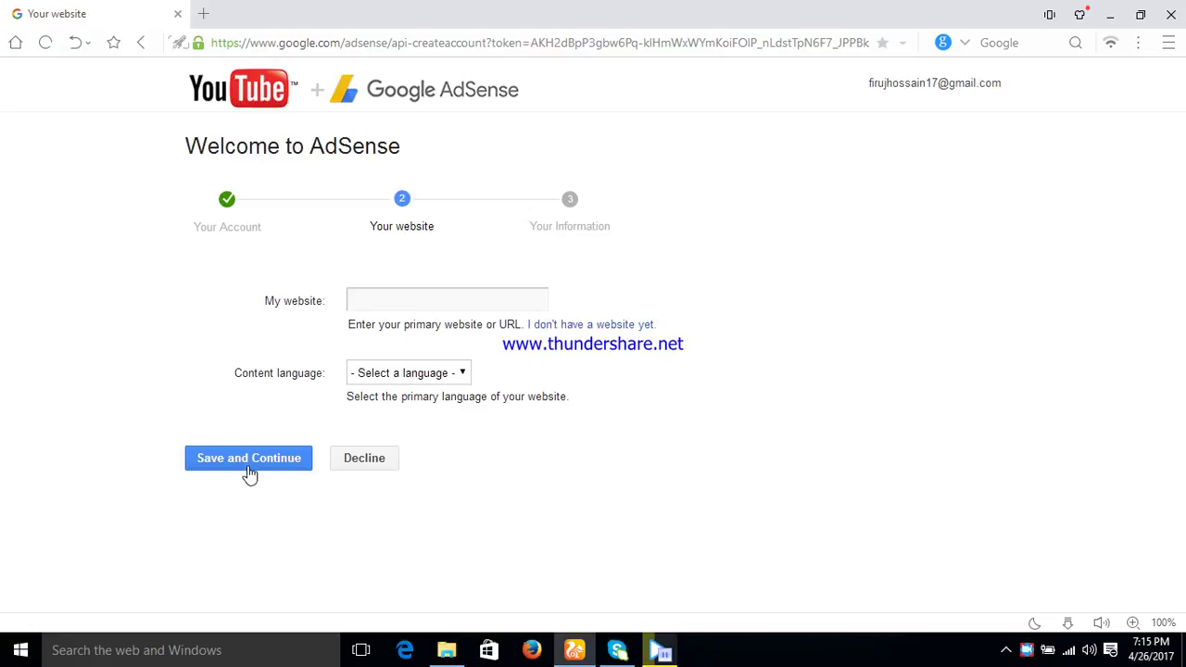
Step: Continue past the AdSense website details and set the contact information's time zone to (UTC+06:00) Dhaka
{"action": "left_click", "coordinate": [264, 437]}
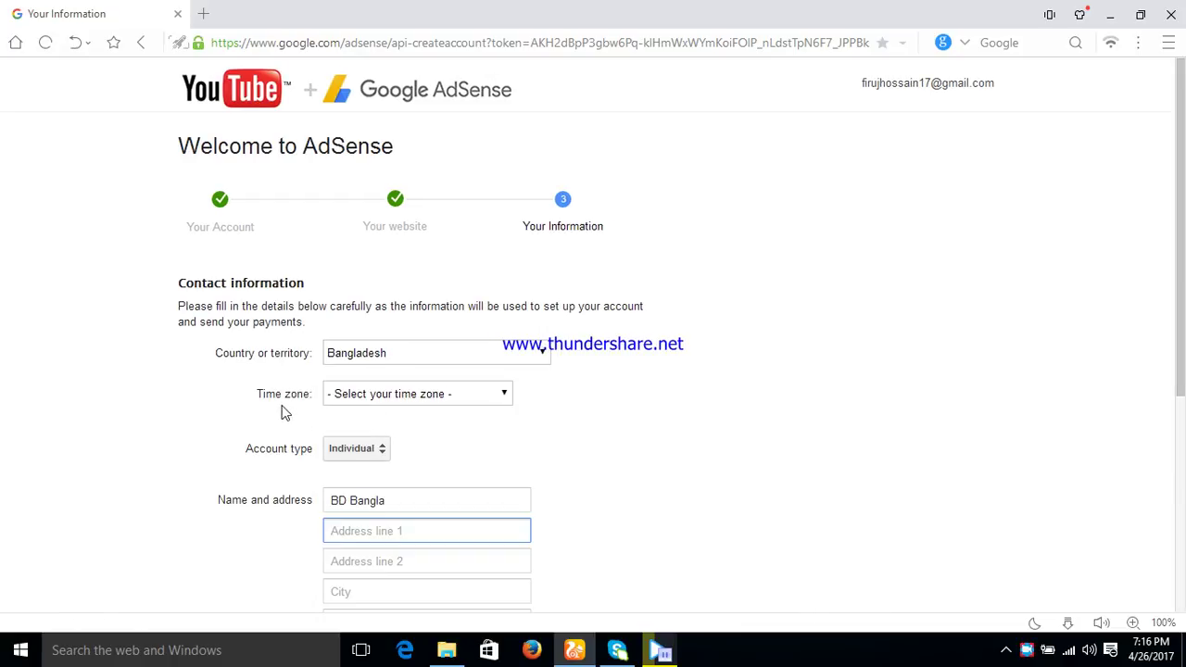
{"action": "left_click", "coordinate": [506, 396]}
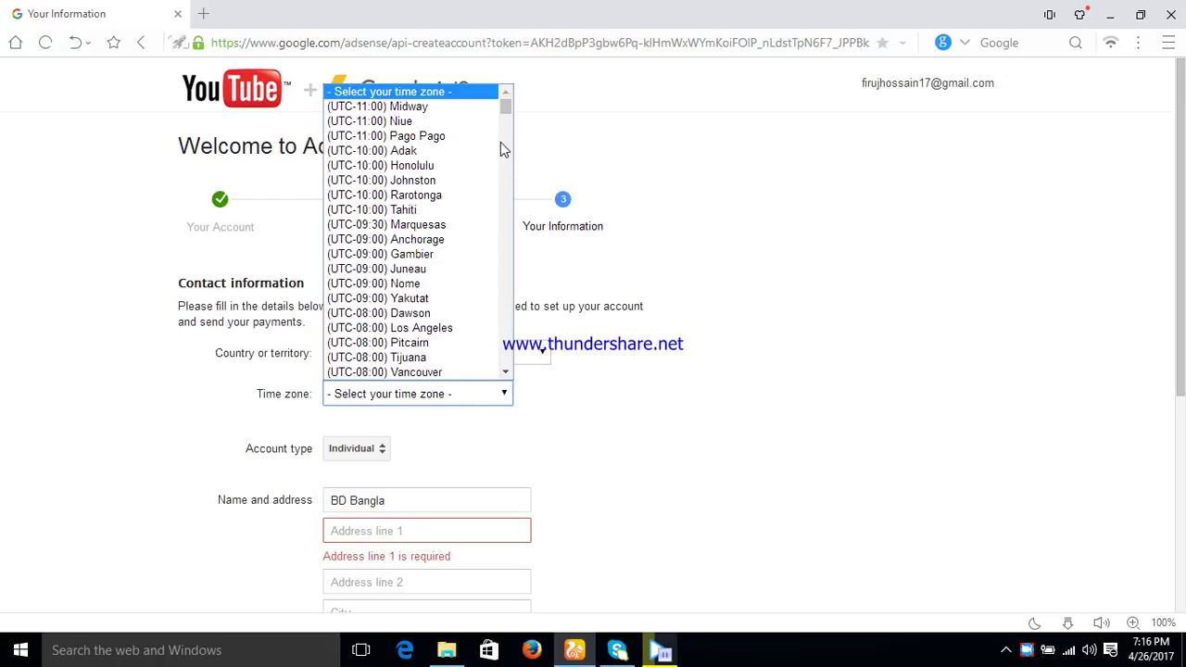
{"action": "left_click", "coordinate": [506, 372]}
{"action": "left_click_drag", "start_coordinate": [506, 373], "coordinate": [510, 371]}
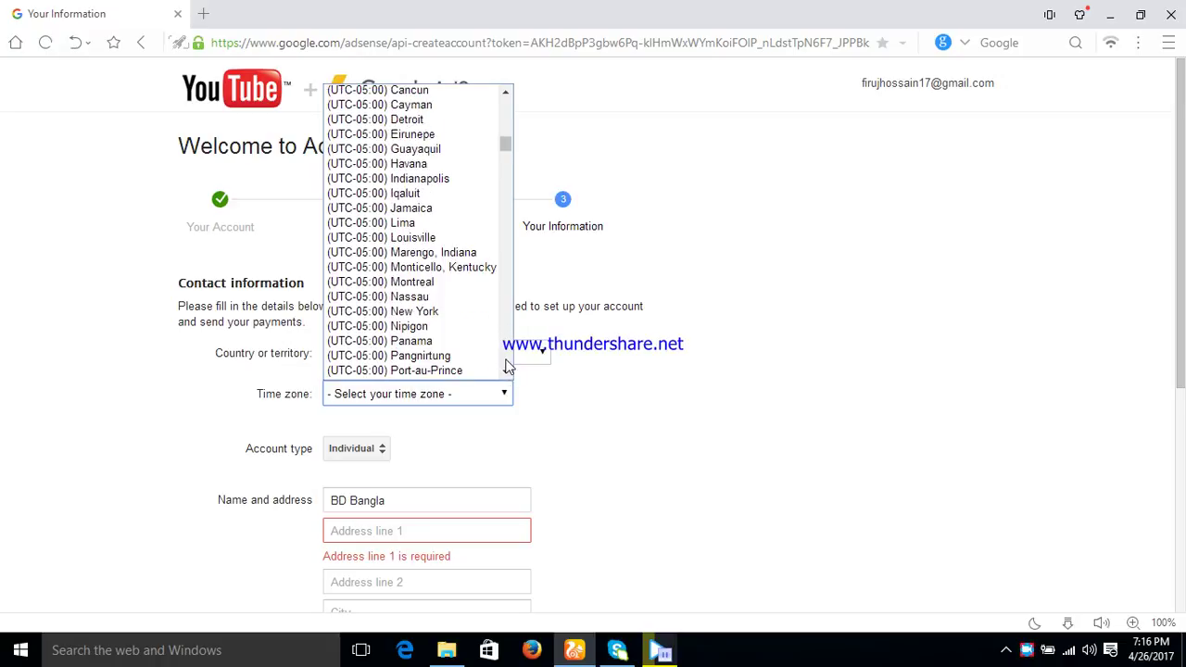
{"action": "scroll", "coordinate": [477, 302], "scroll_direction": "up", "scroll_amount": 5}
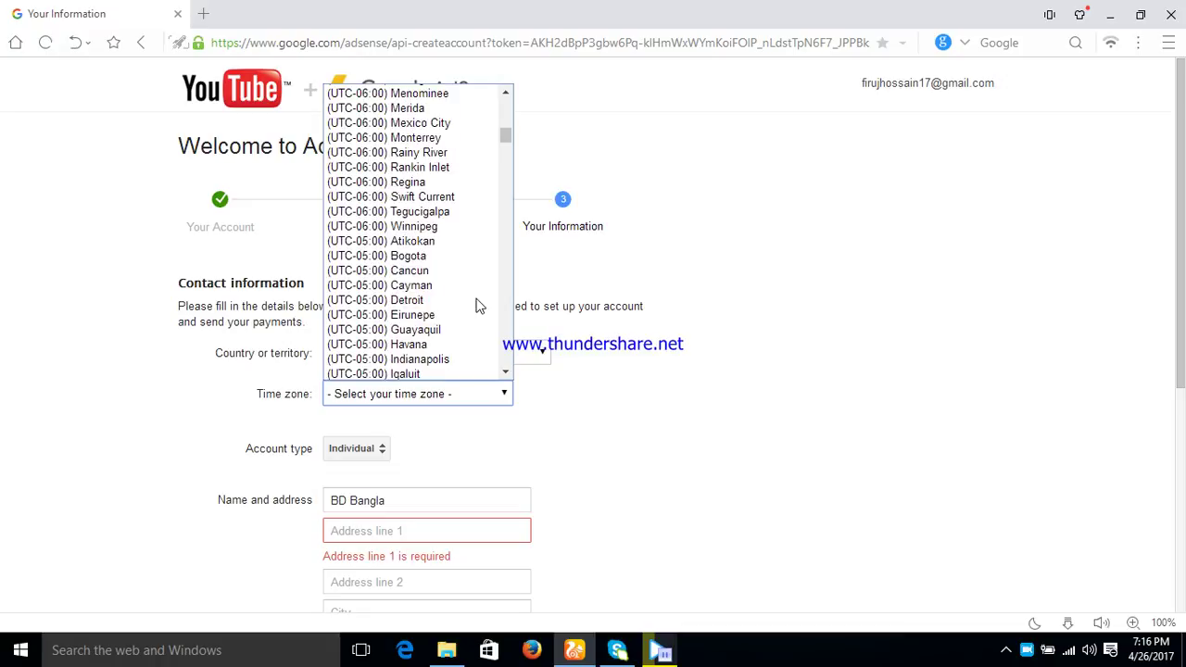
{"action": "left_click_drag", "start_coordinate": [507, 374], "coordinate": [506, 375]}
{"action": "left_click", "coordinate": [507, 375]}
{"action": "left_click", "coordinate": [507, 374]}
{"action": "left_click", "coordinate": [507, 374]}
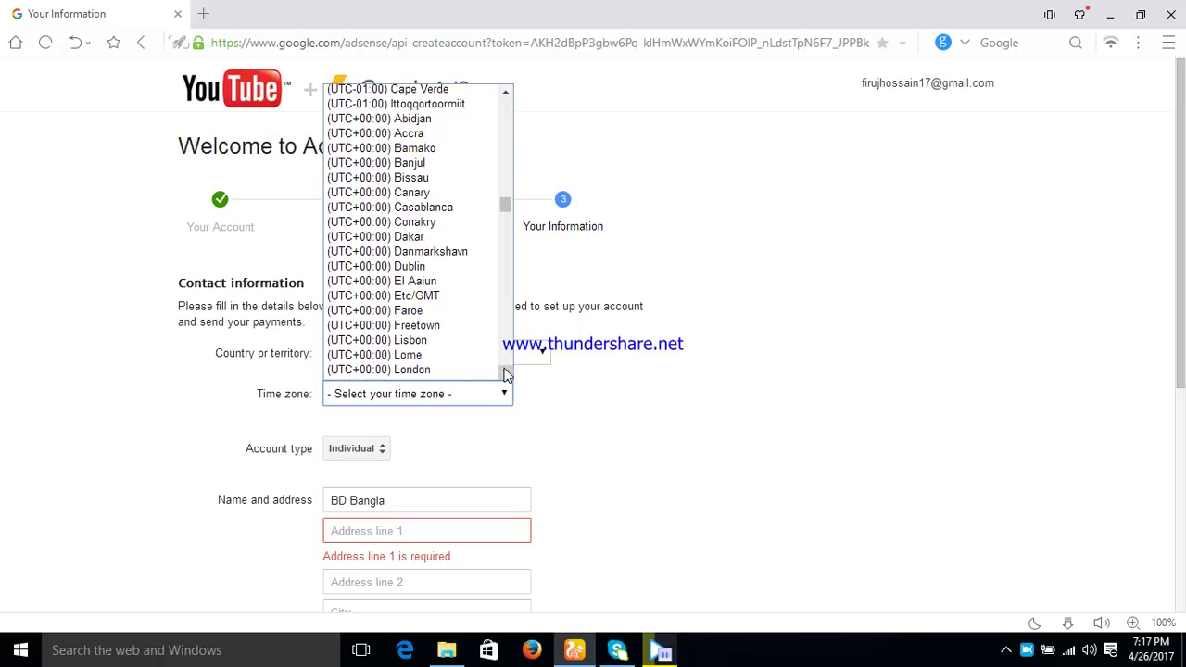
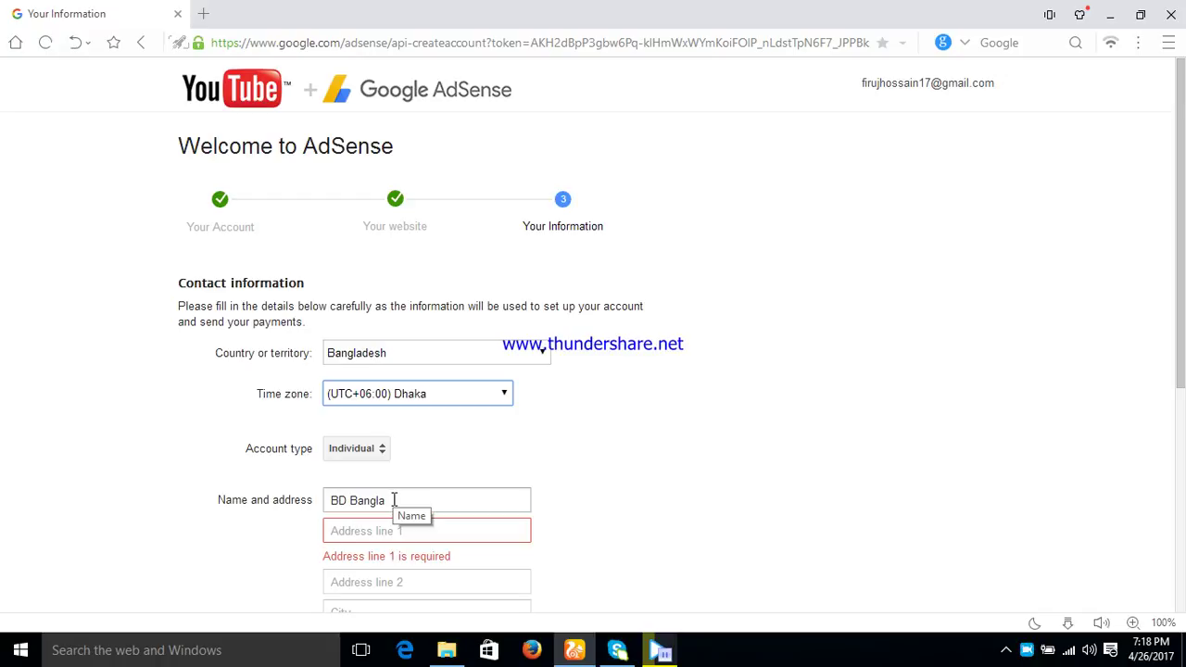
Step: Clear the prefilled name in the Name and address section of the AdSense contact information
{"action": "left_click_drag", "start_coordinate": [393, 500], "coordinate": [286, 491]}
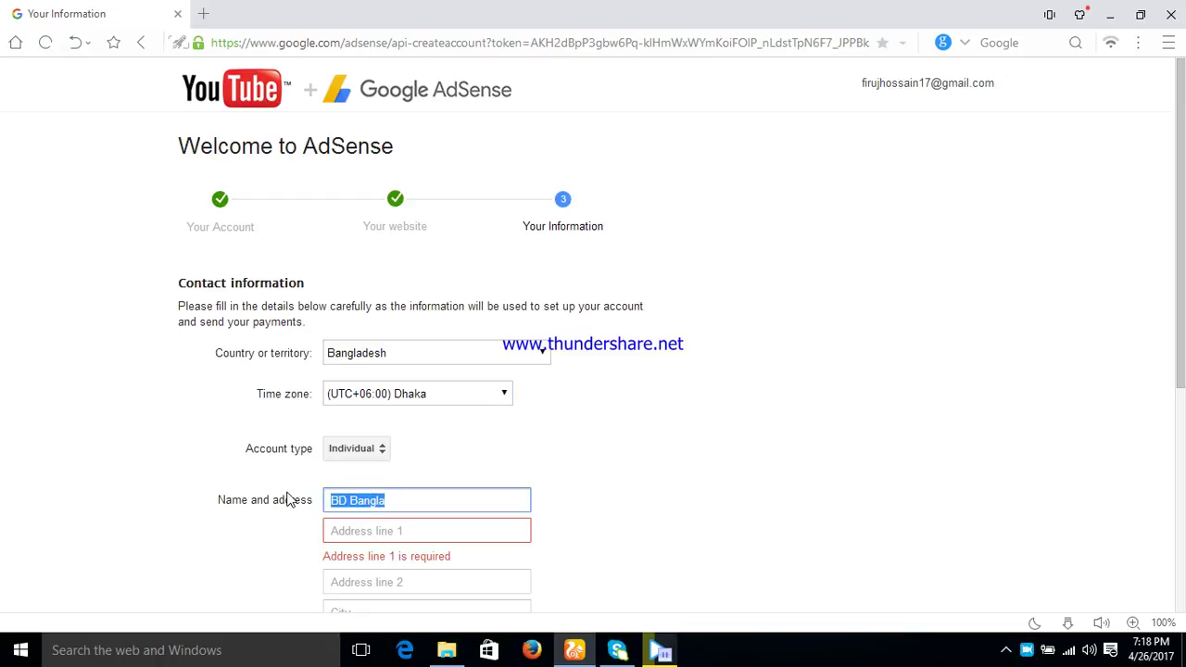
{"action": "key", "text": "BackSpace"}
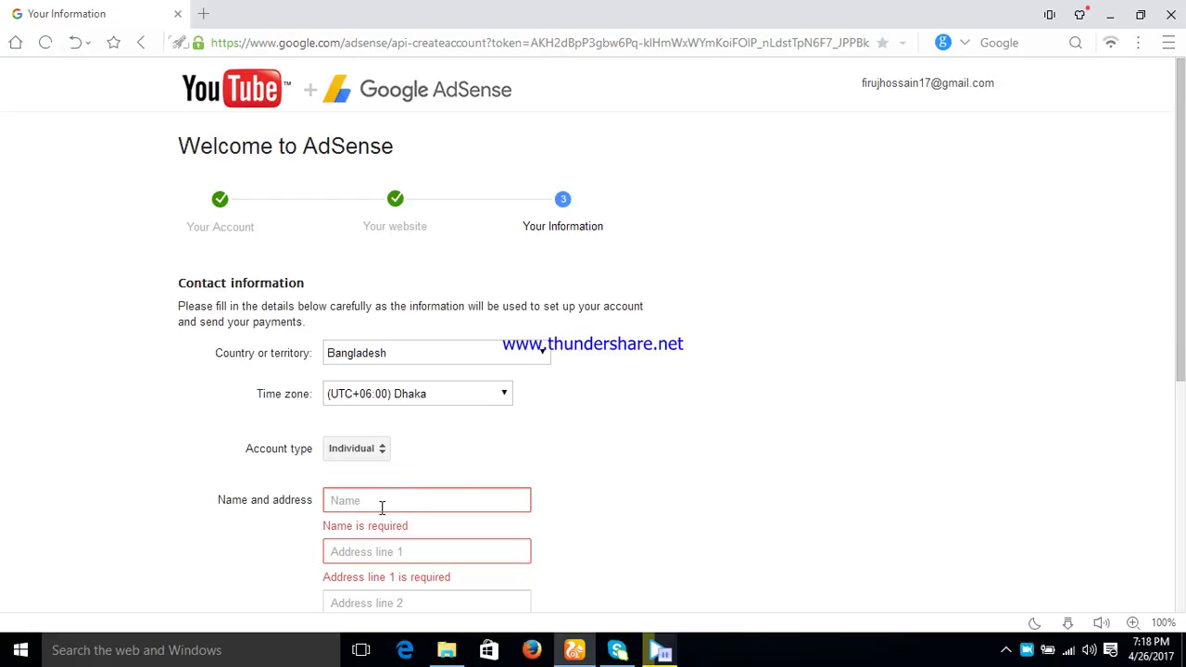
{"action": "left_click", "coordinate": [326, 554]}
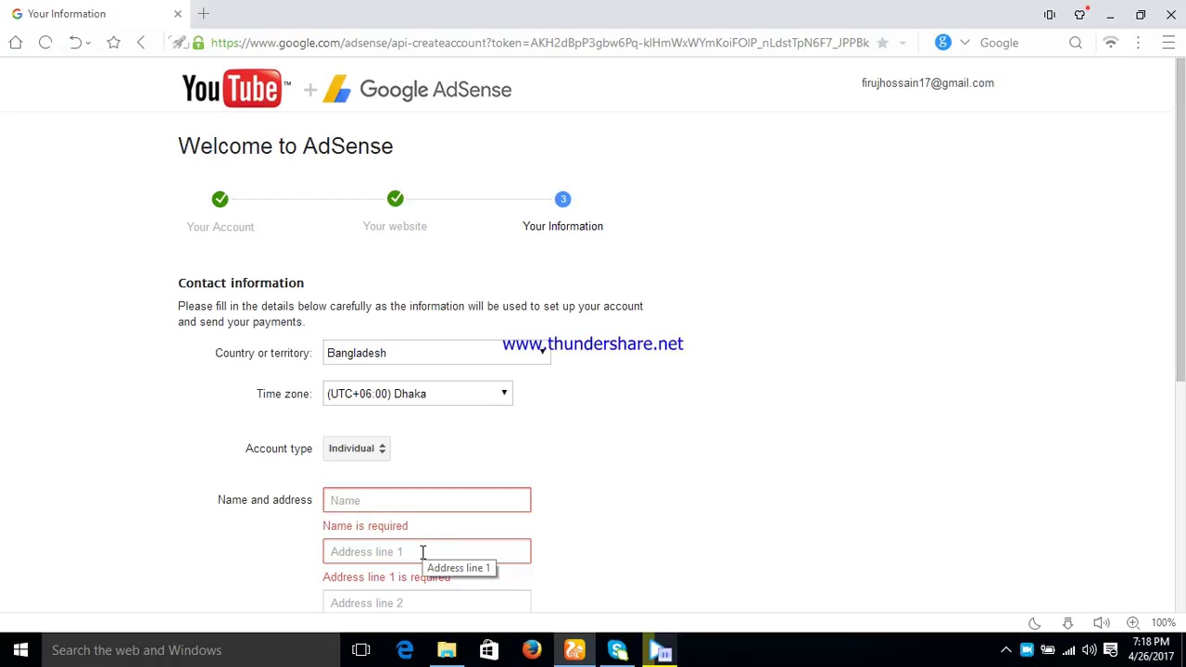
Step: Answer Yes to all five AdSense email preferences, from customized help and newsletters to information about other Google products
{"action": "scroll", "coordinate": [422, 554], "scroll_direction": "down", "scroll_amount": 2}
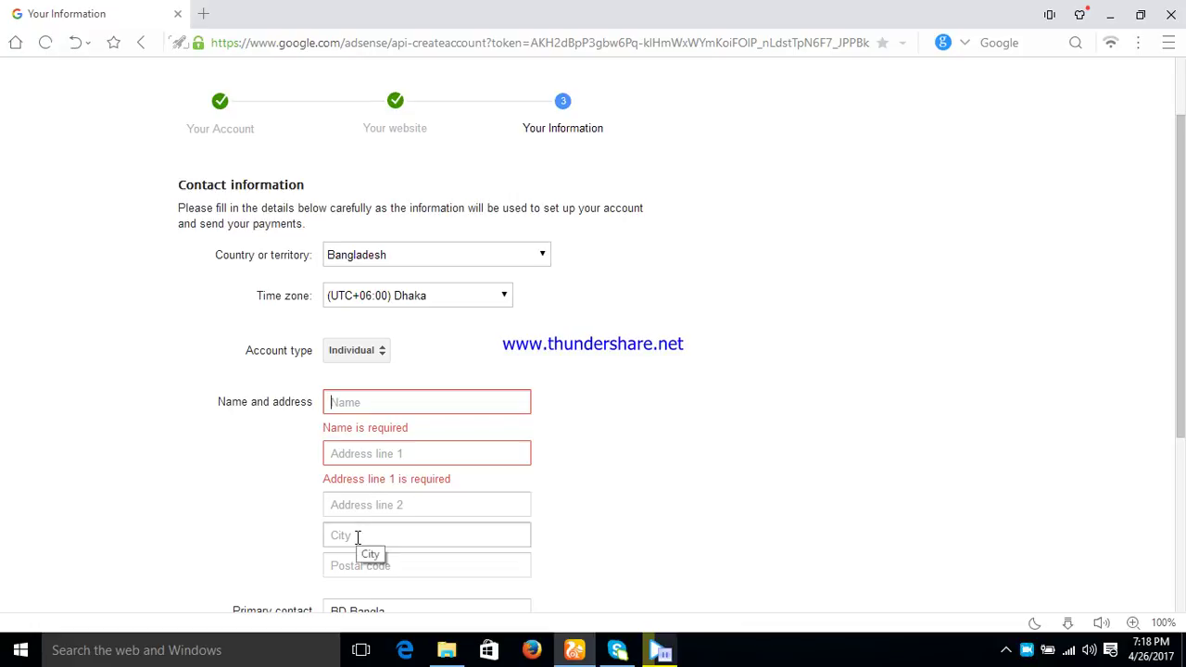
{"action": "scroll", "coordinate": [356, 537], "scroll_direction": "down", "scroll_amount": 2}
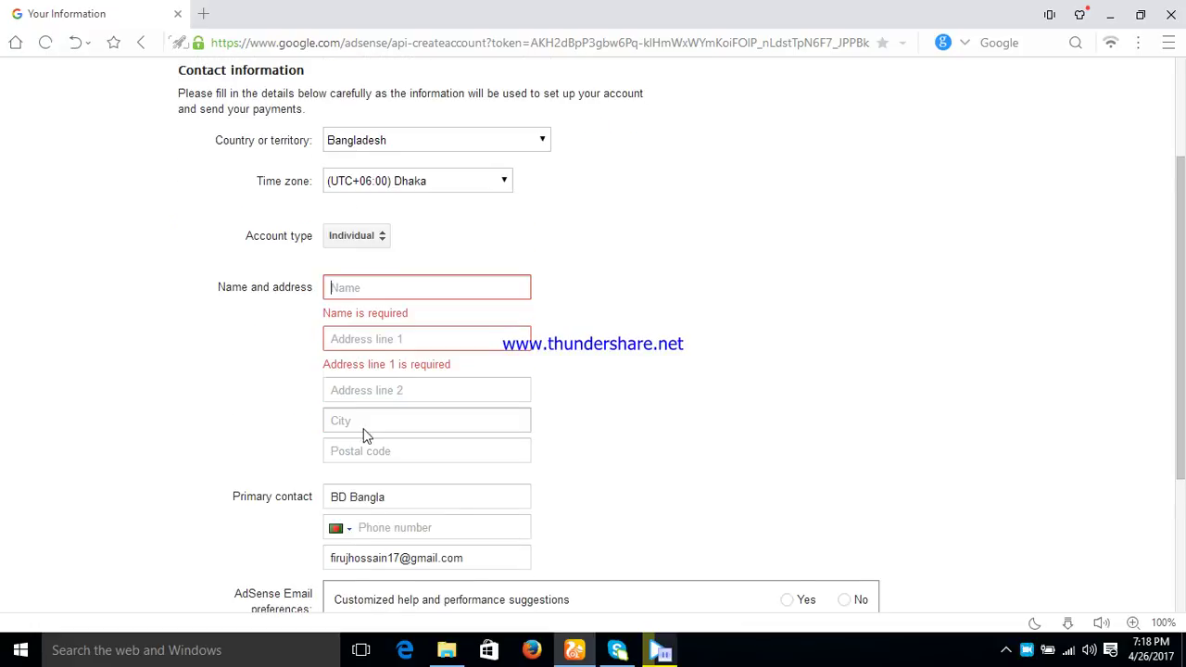
{"action": "scroll", "coordinate": [365, 435], "scroll_direction": "down", "scroll_amount": 1}
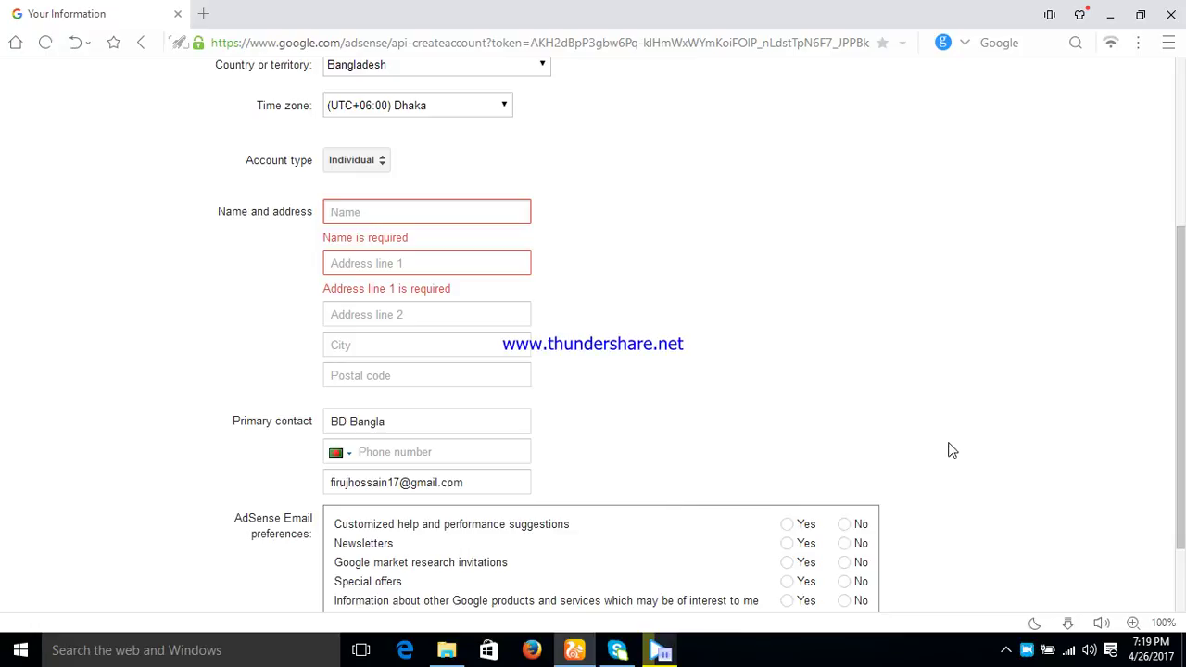
{"action": "scroll", "coordinate": [937, 406], "scroll_direction": "down", "scroll_amount": 1}
{"action": "scroll", "coordinate": [926, 313], "scroll_direction": "down", "scroll_amount": 2}
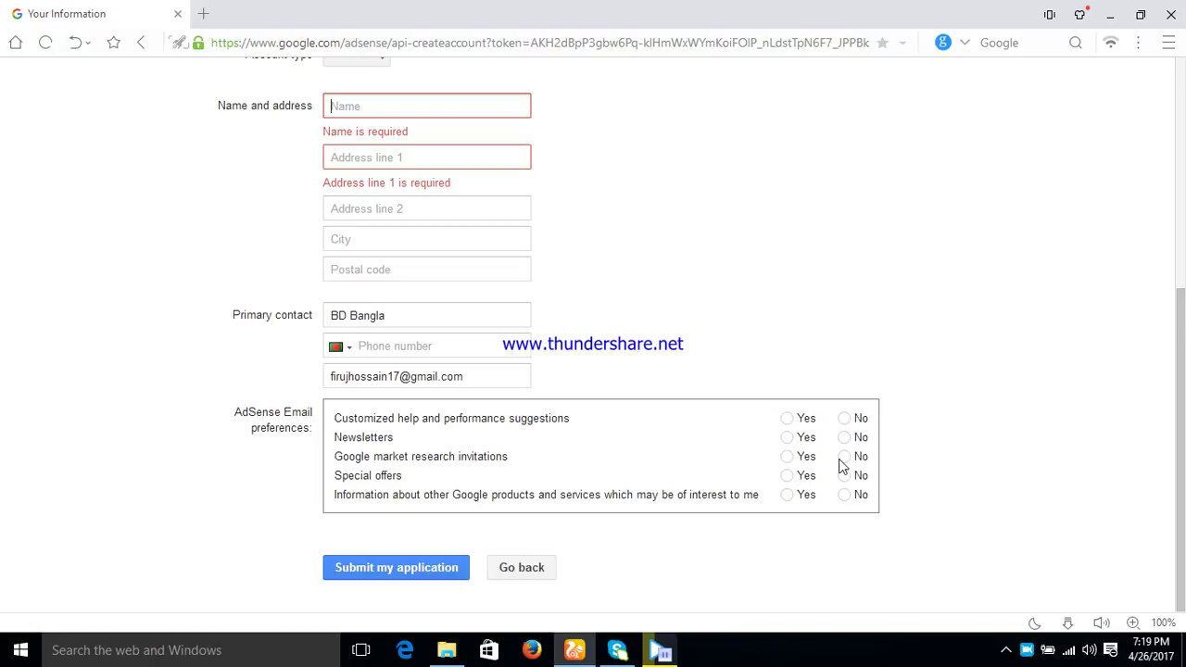
{"action": "left_click", "coordinate": [786, 418]}
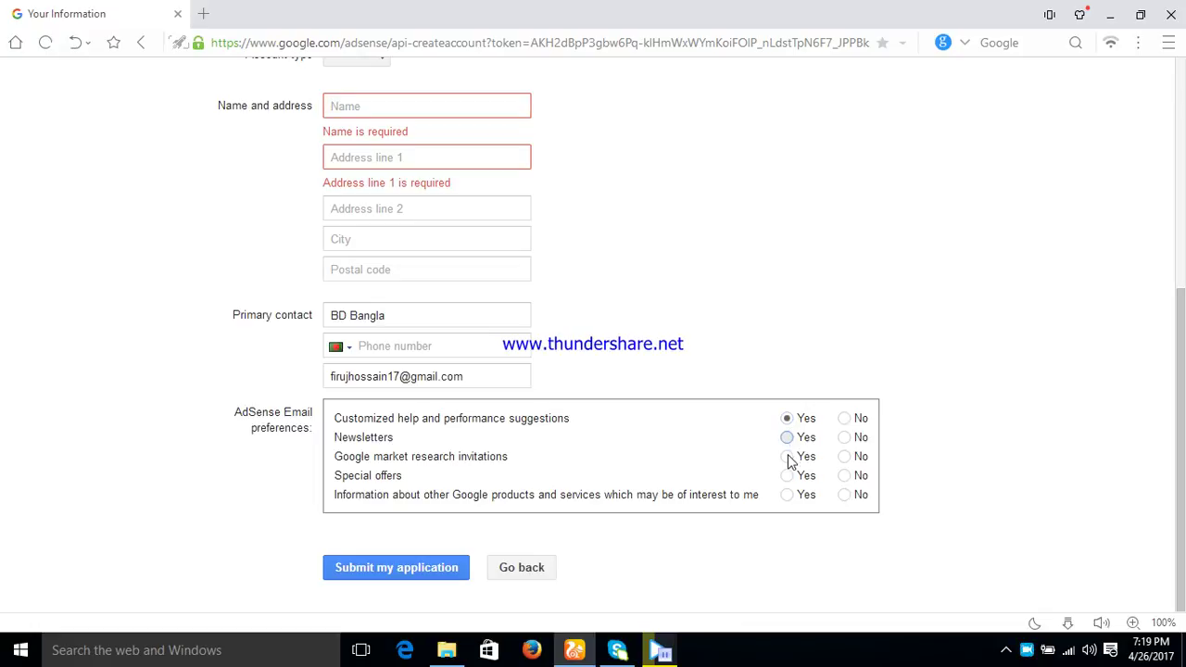
{"action": "left_click", "coordinate": [787, 457]}
{"action": "left_click", "coordinate": [787, 477]}
{"action": "left_click", "coordinate": [787, 496]}
{"action": "left_click", "coordinate": [786, 437]}
{"action": "left_click", "coordinate": [437, 585]}
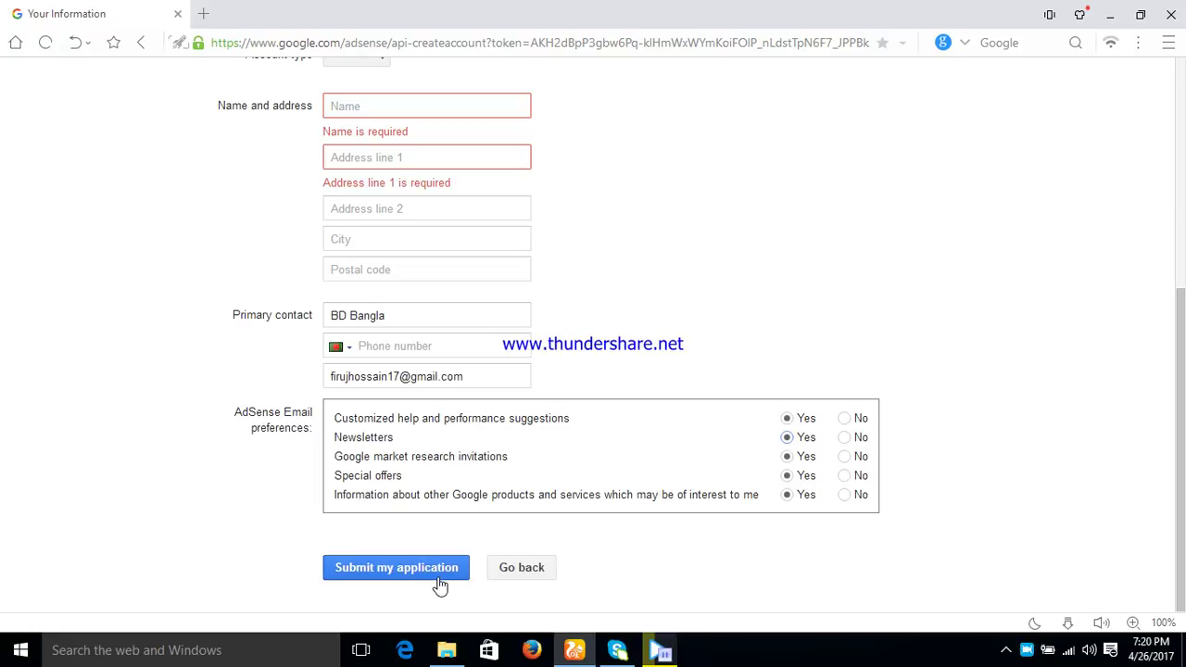
Step: Start loading Google in a new browser tab and minimize the browser window
{"action": "left_click", "coordinate": [201, 15]}
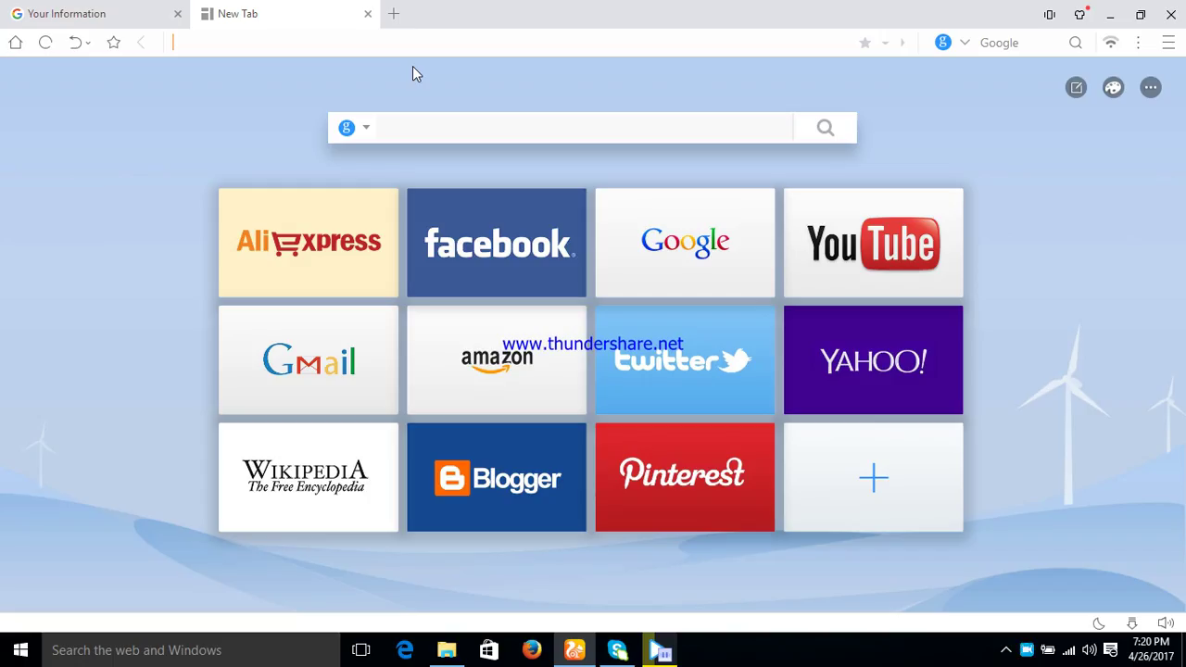
{"action": "left_click", "coordinate": [697, 239]}
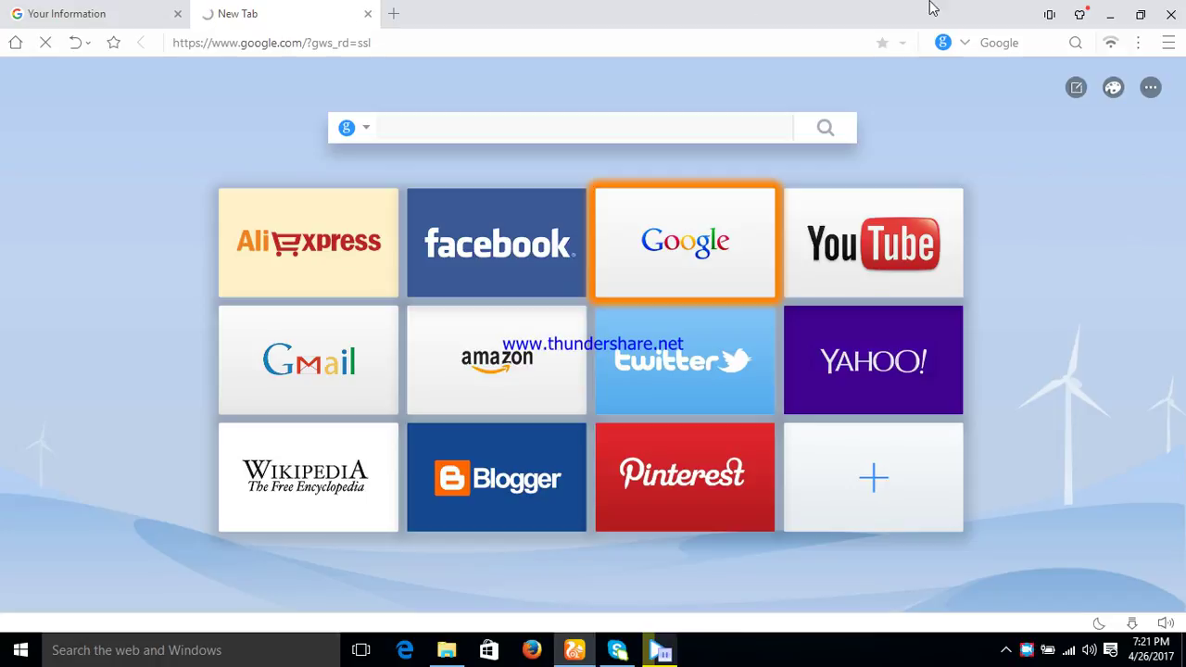
{"action": "left_click", "coordinate": [1111, 16]}
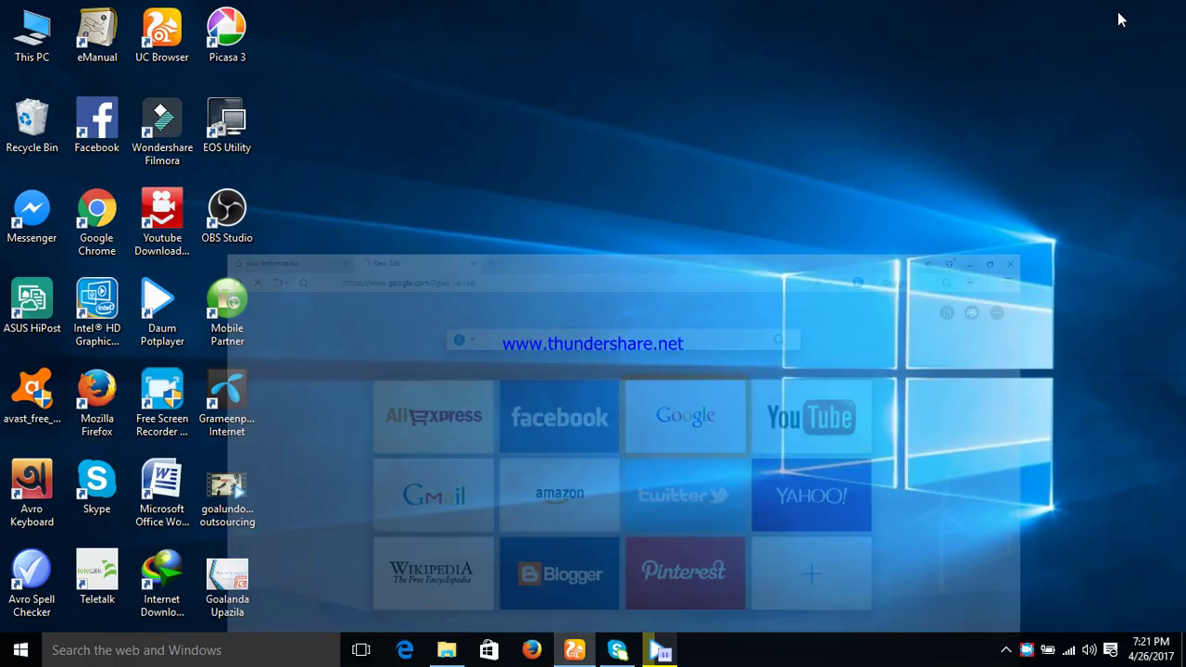